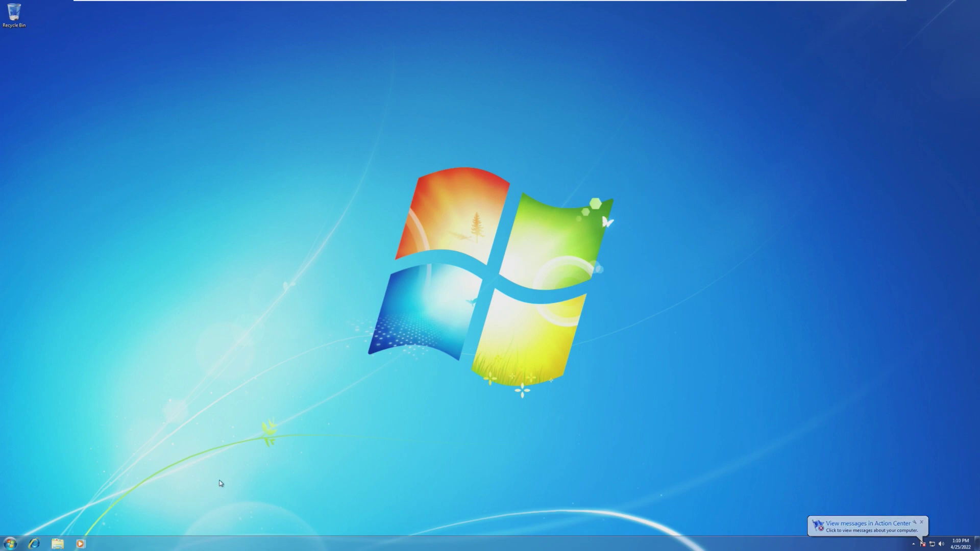
Open the Libraries window and check the Windows version with winver
left_click(58, 542)
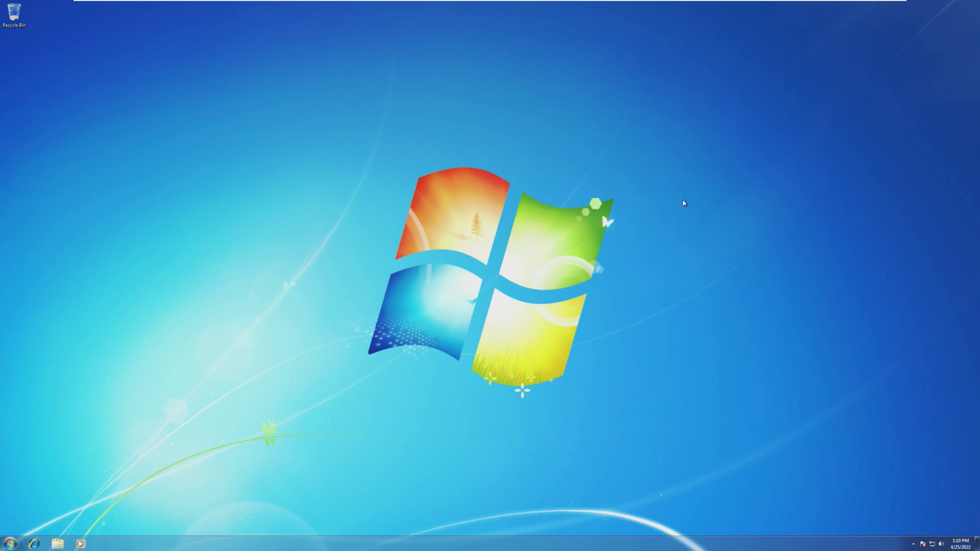
key("super+r")
type("winver")
key("Return")
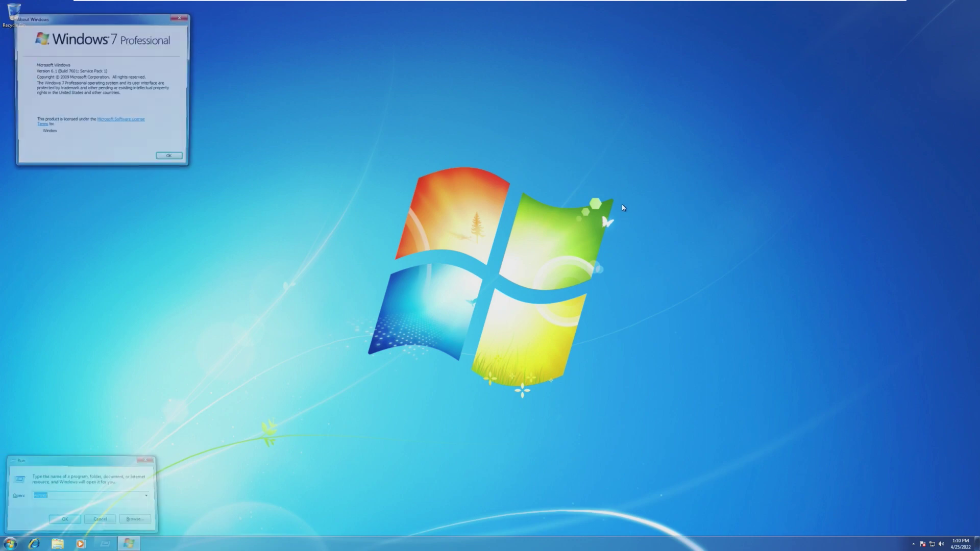
left_click_drag(150, 23, 334, 159)
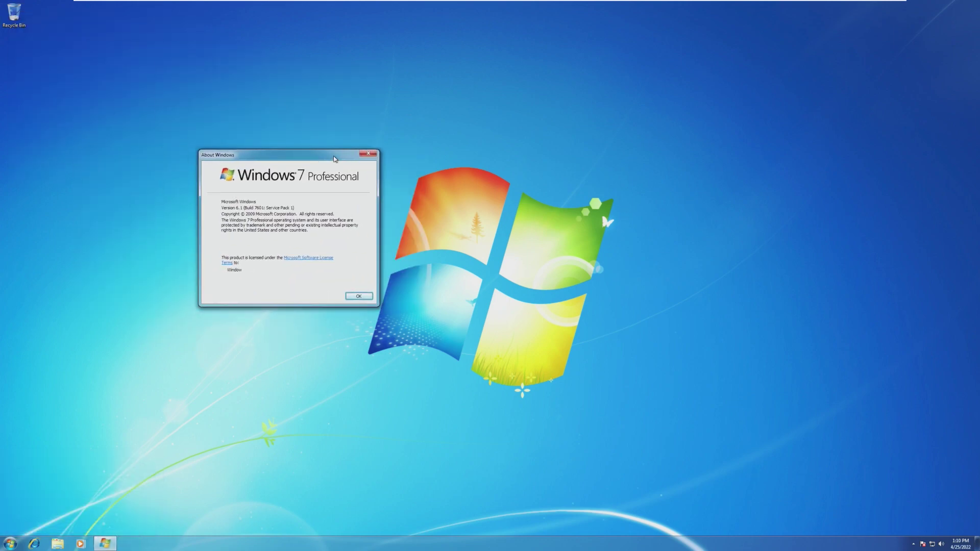
left_click(362, 155)
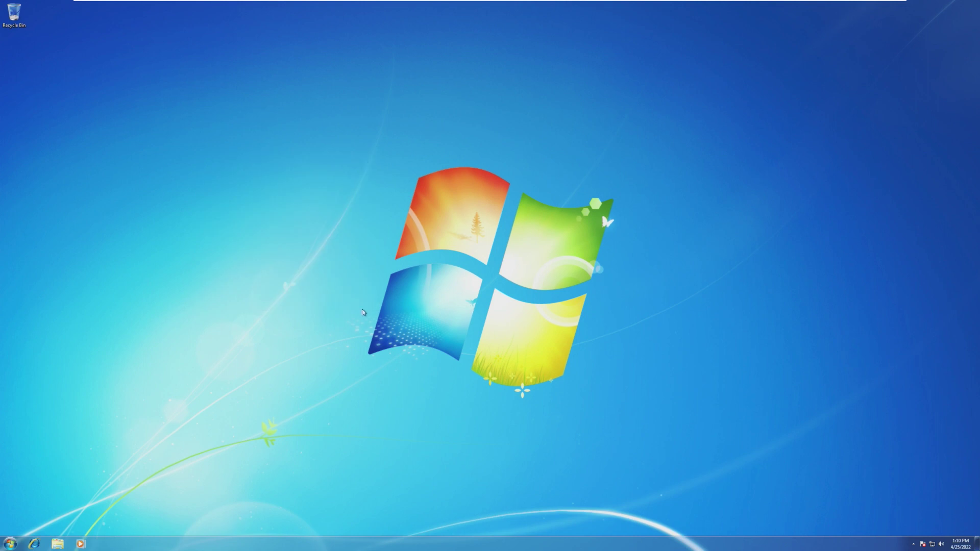
Minimize the VM and arrange the update files into a column on the host desktop
mouse_move(561, 18)
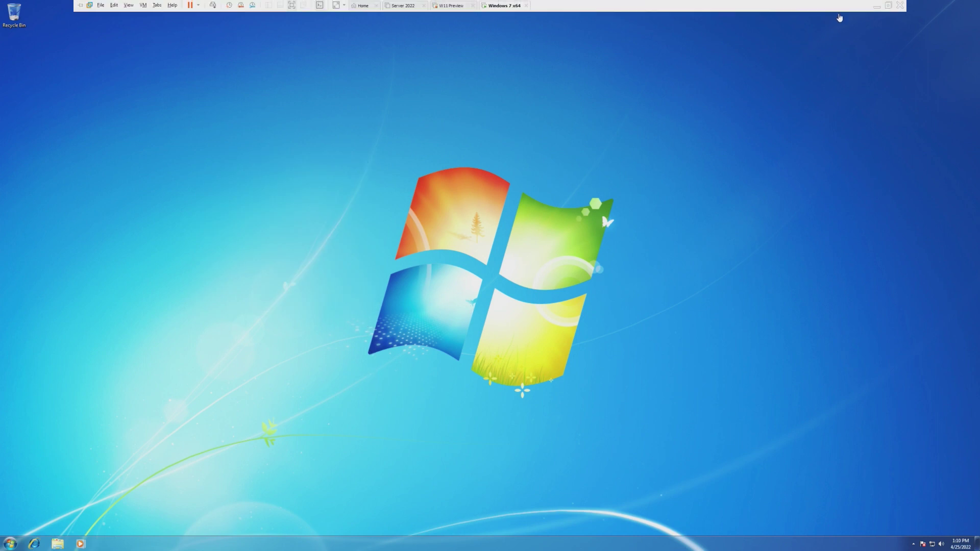
left_click(875, 6)
left_click_drag(460, 187, 380, 530)
left_click_drag(416, 425, 434, 238)
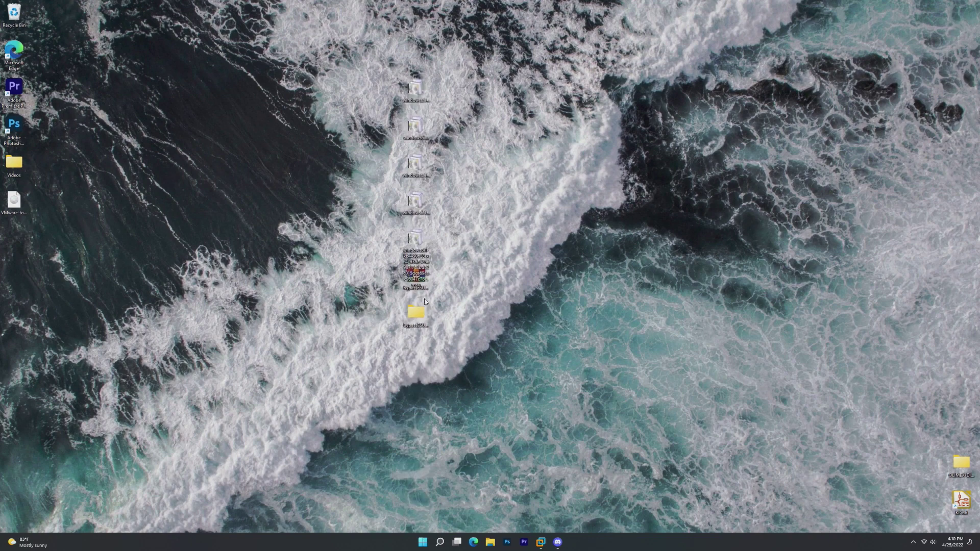
left_click_drag(414, 370, 434, 57)
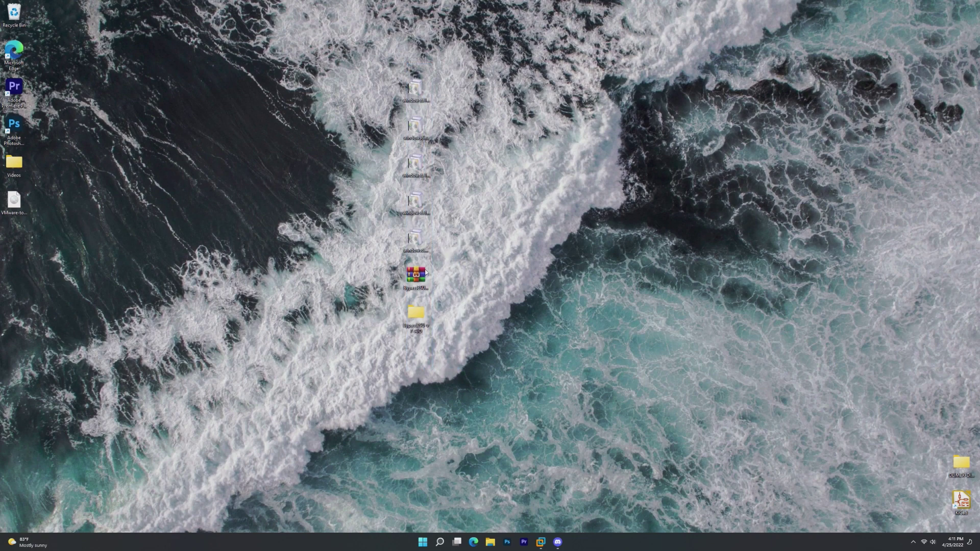
Select the update files and BypassESU folder, then return to the Windows 7 VM
left_click_drag(429, 274, 457, 275)
mouse_move(402, 339)
left_mouse_down()
mouse_move(400, 118)
mouse_move(421, 78)
mouse_move(411, 346)
left_mouse_up()
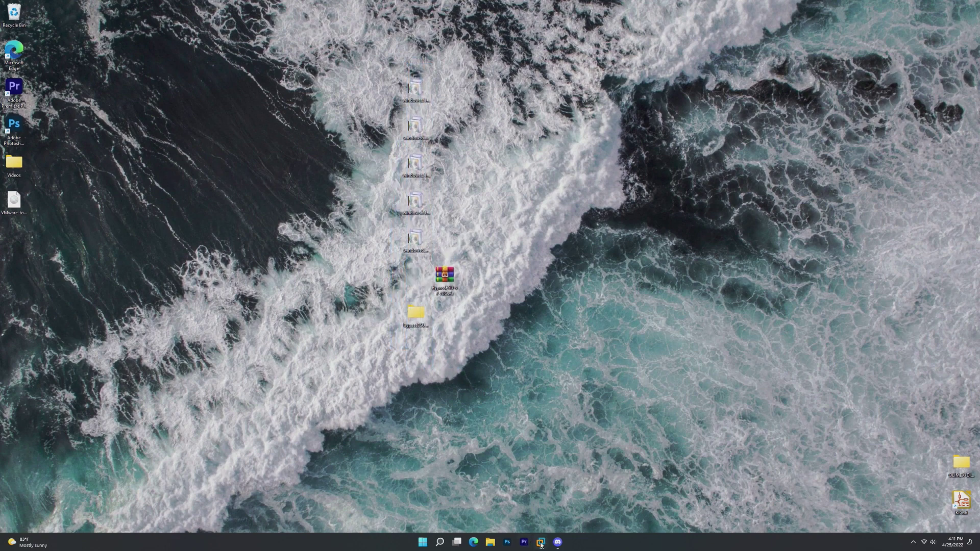
mouse_move(540, 541)
left_click(643, 489)
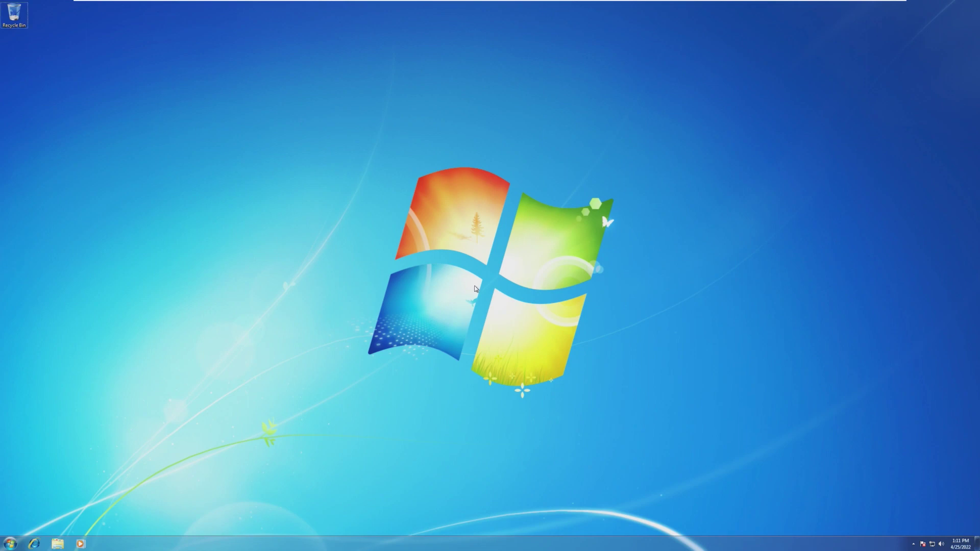
Paste the update files and BypassESU folder onto the desktop, moving the folder aside
right_click(475, 289)
left_click(503, 320)
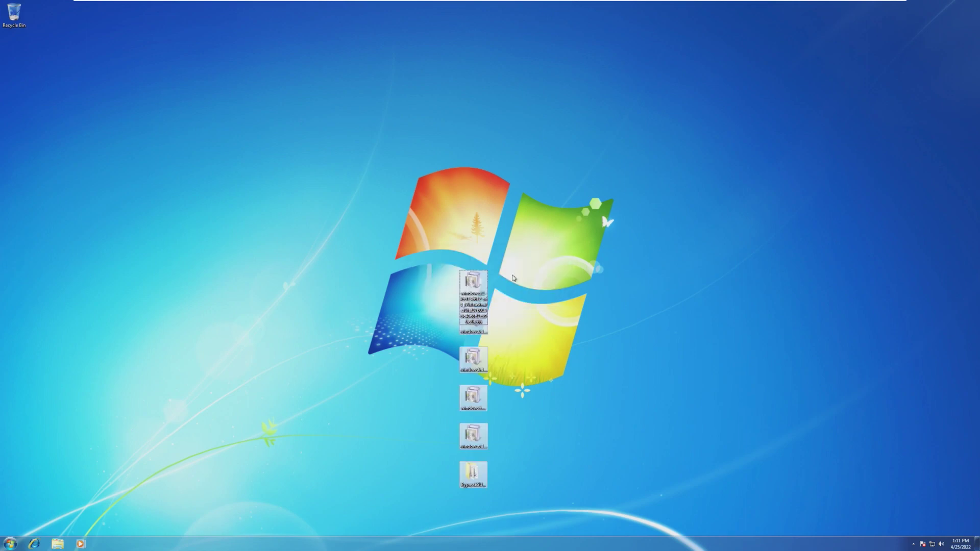
left_click_drag(472, 472, 214, 207)
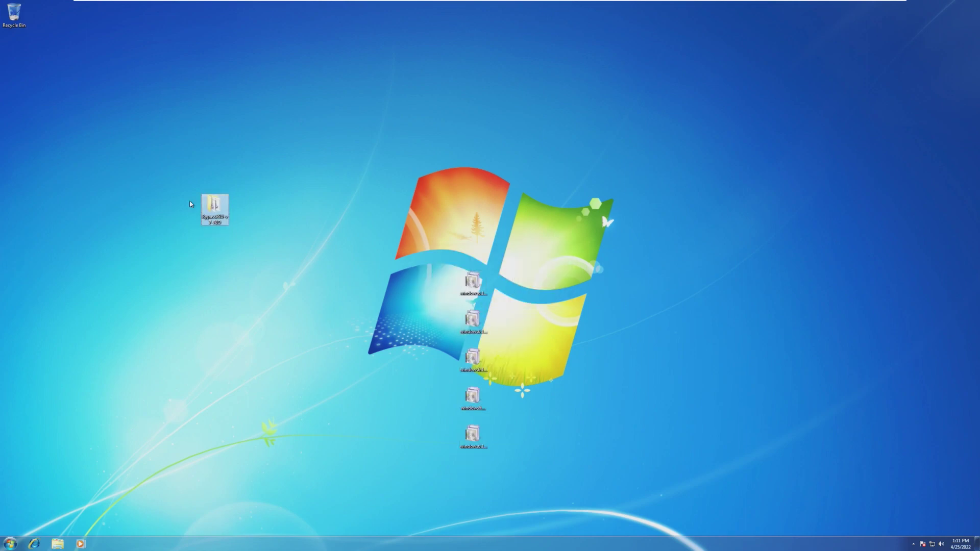
Install KB3138612, then try the next package and dismiss its Modules Installer error
double_click(480, 283)
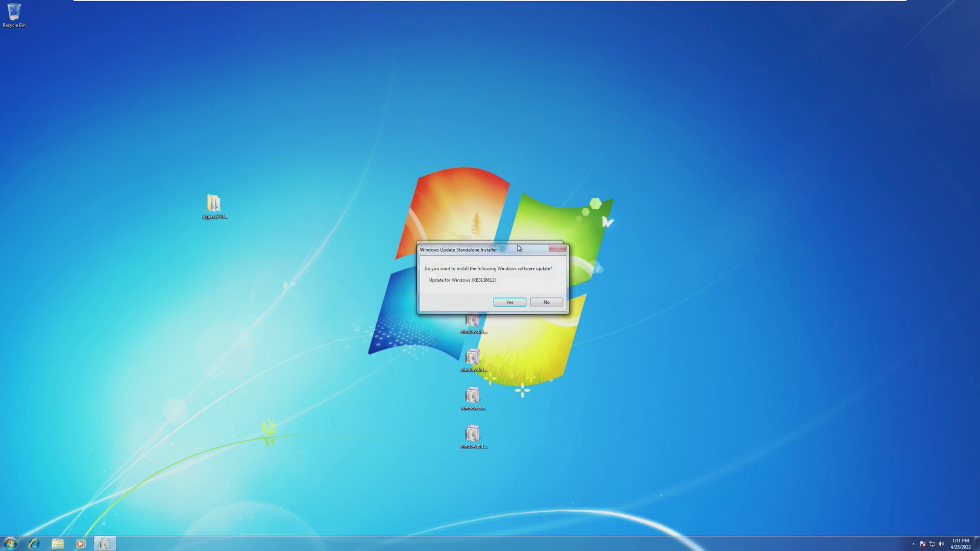
left_click(510, 303)
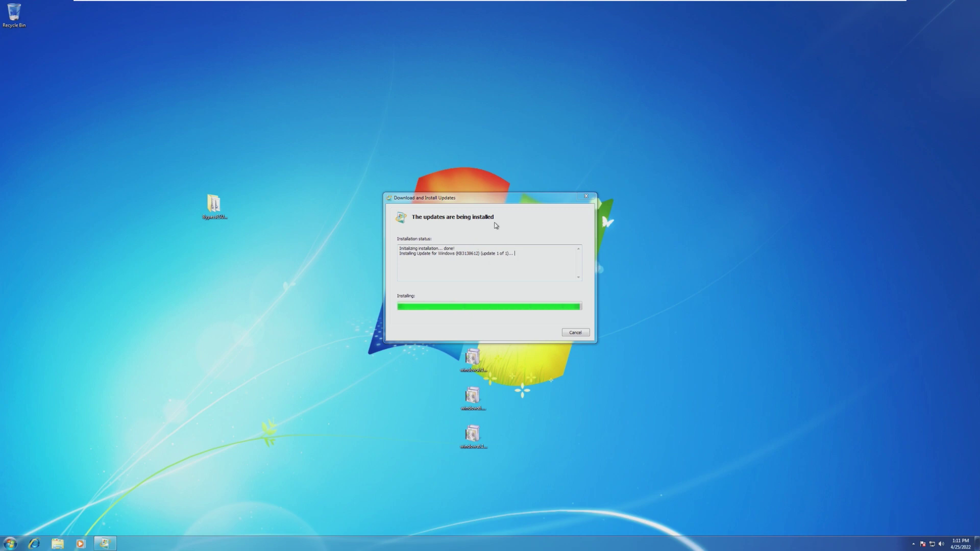
left_click_drag(492, 202, 503, 202)
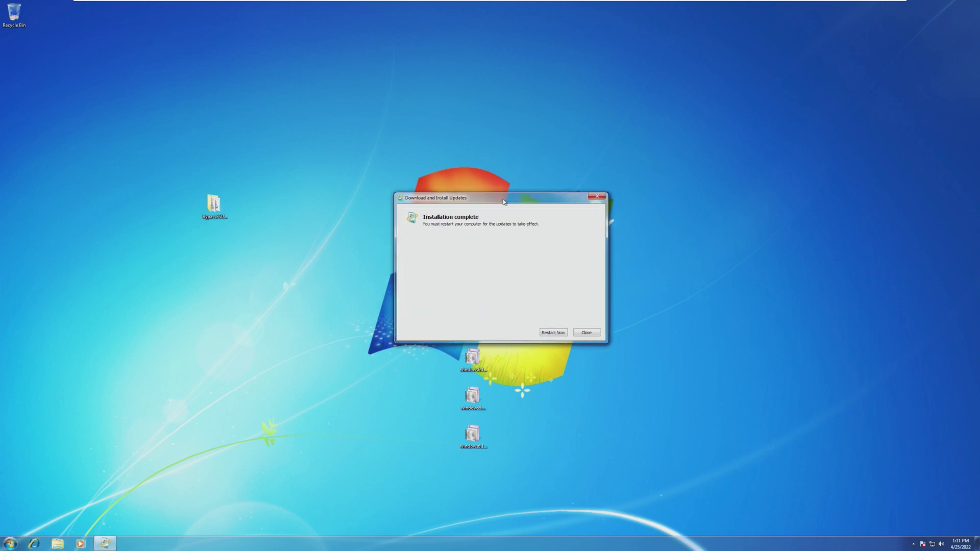
left_click(586, 332)
double_click(471, 347)
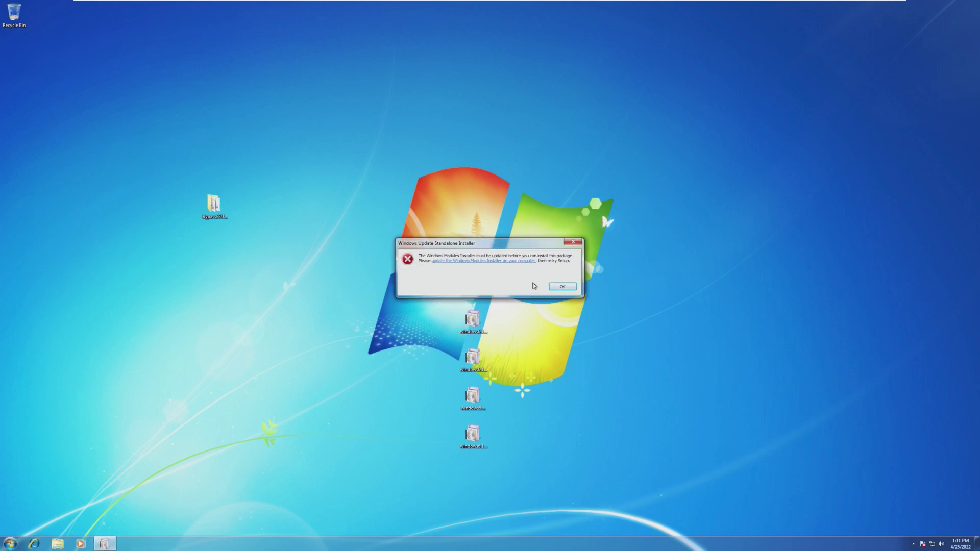
left_click(561, 288)
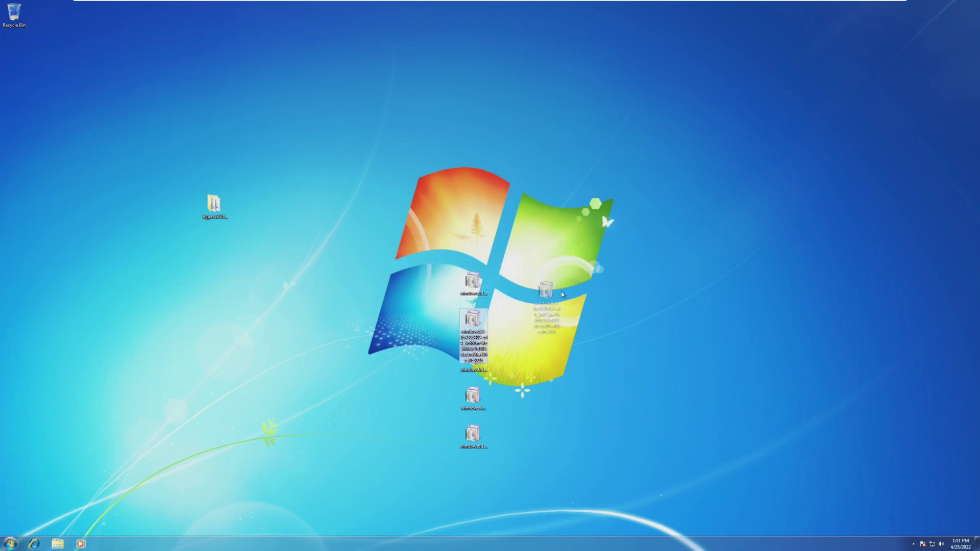
Install another windows6.1 Security Update package
double_click(471, 357)
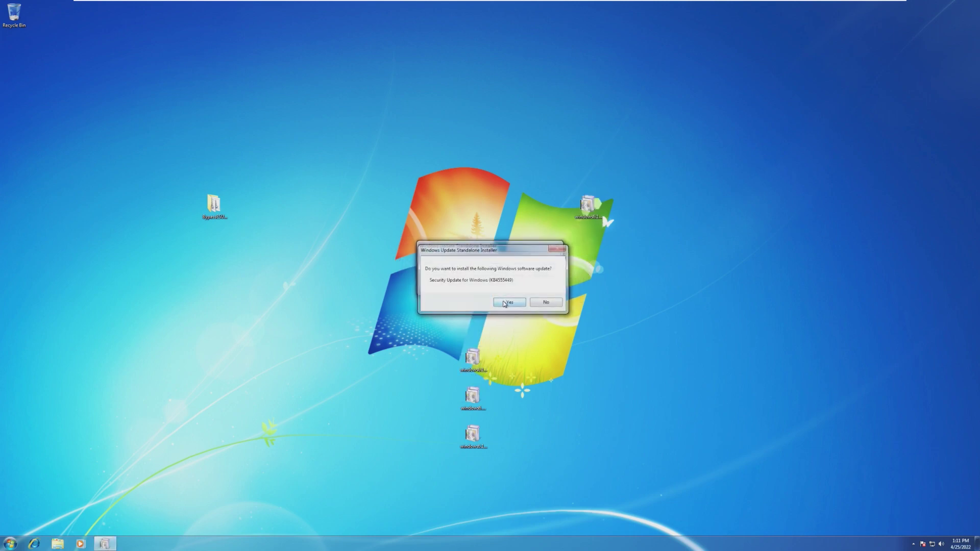
left_click(504, 303)
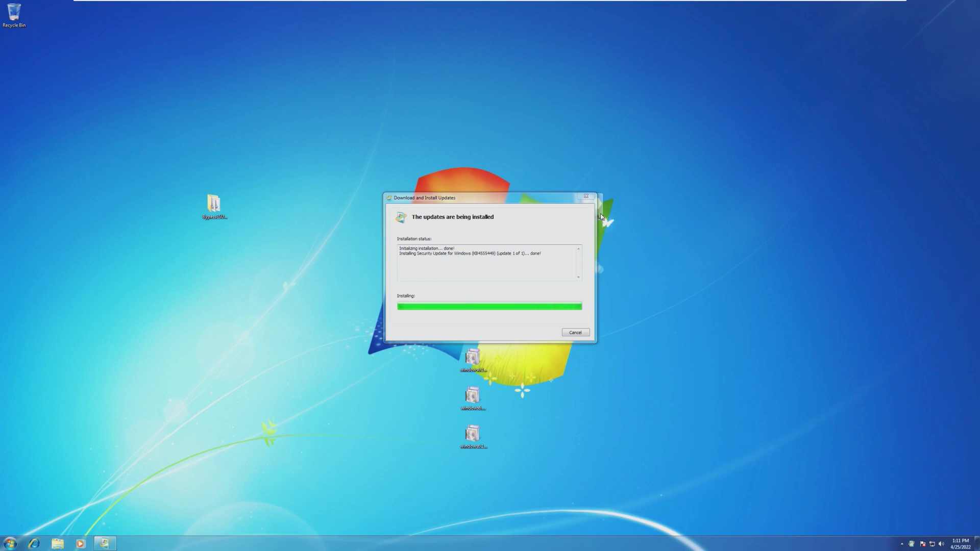
left_click(576, 332)
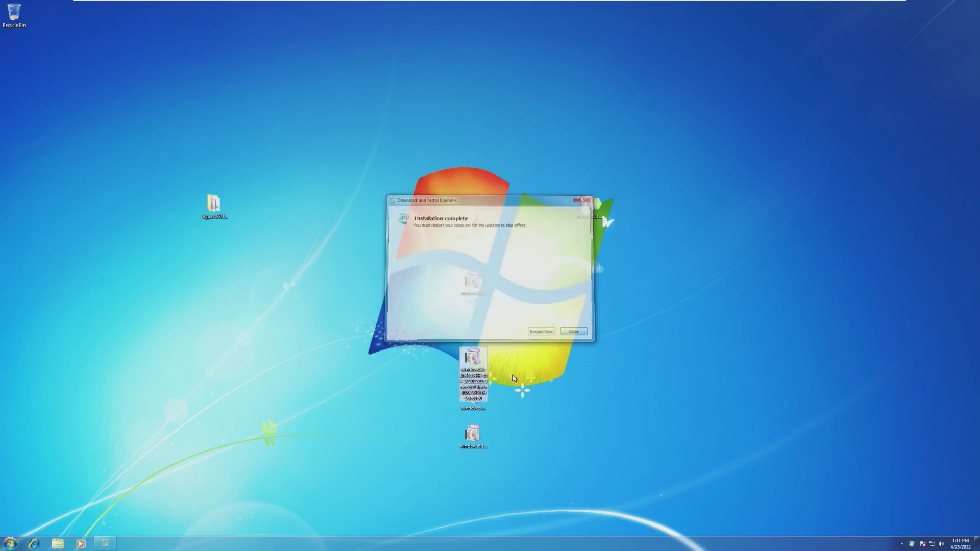
Try the next two update packages and acknowledge they are already installed
double_click(472, 396)
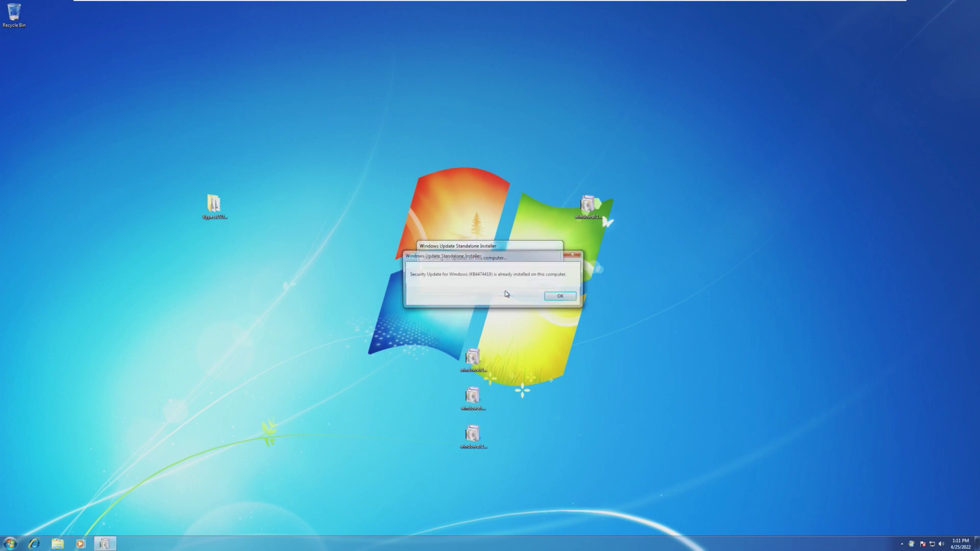
left_click(561, 297)
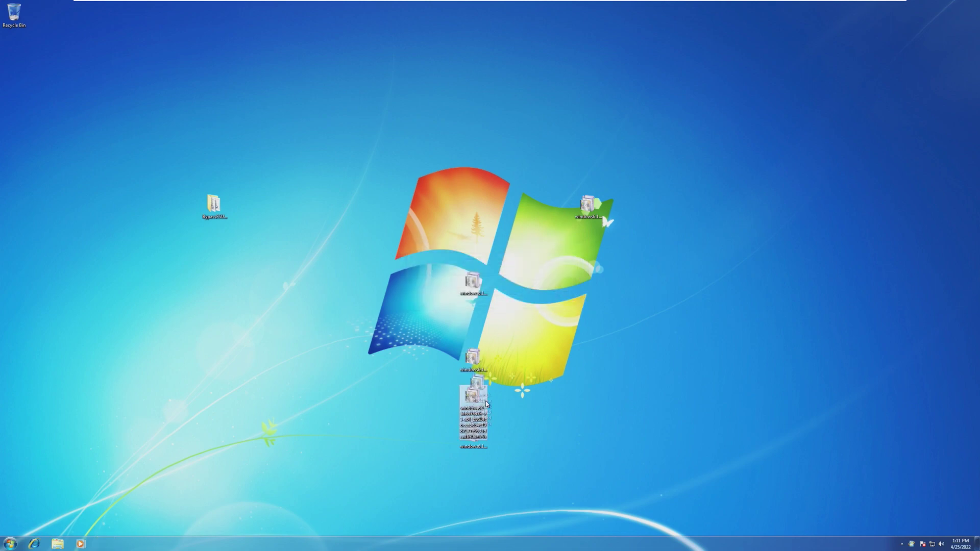
double_click(476, 431)
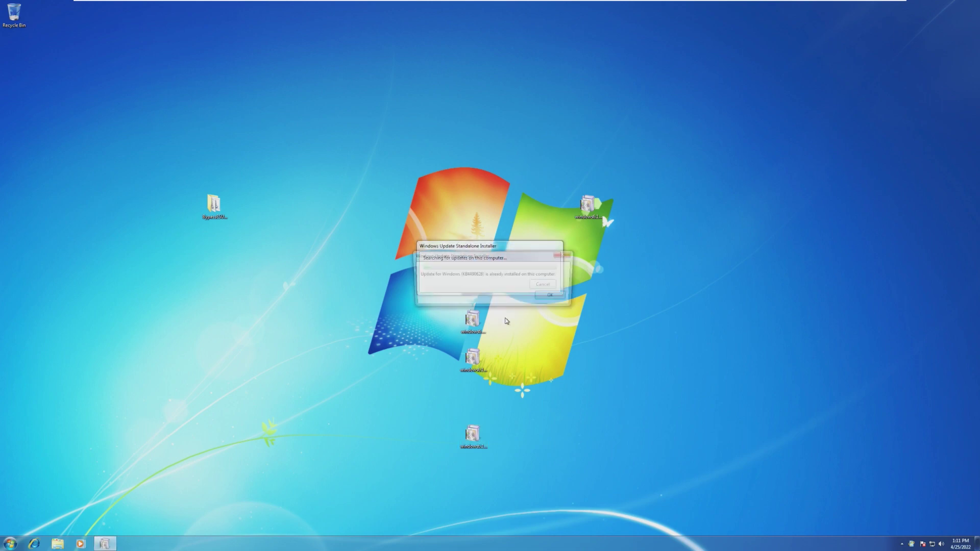
left_click(550, 298)
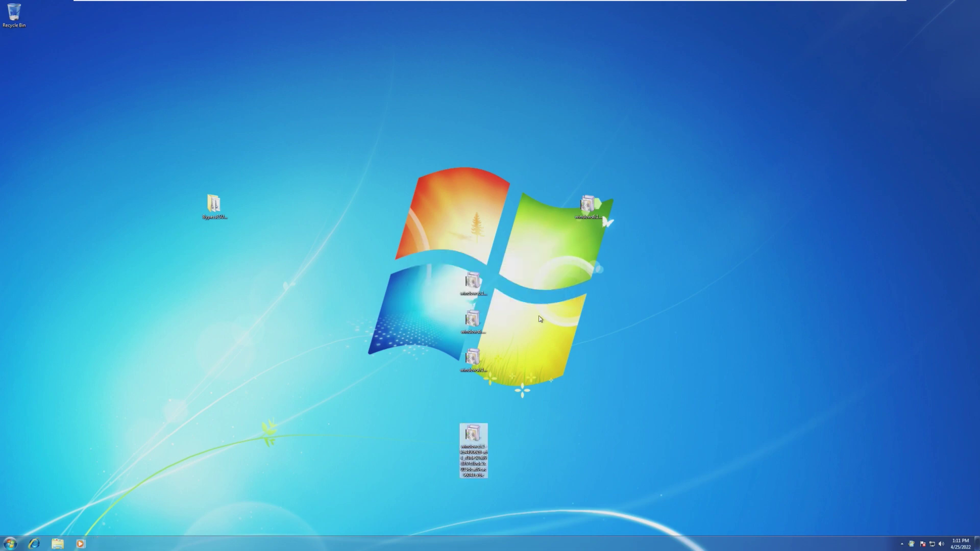
Run the top-right update package and dismiss its Windows Modules Installer error
double_click(587, 205)
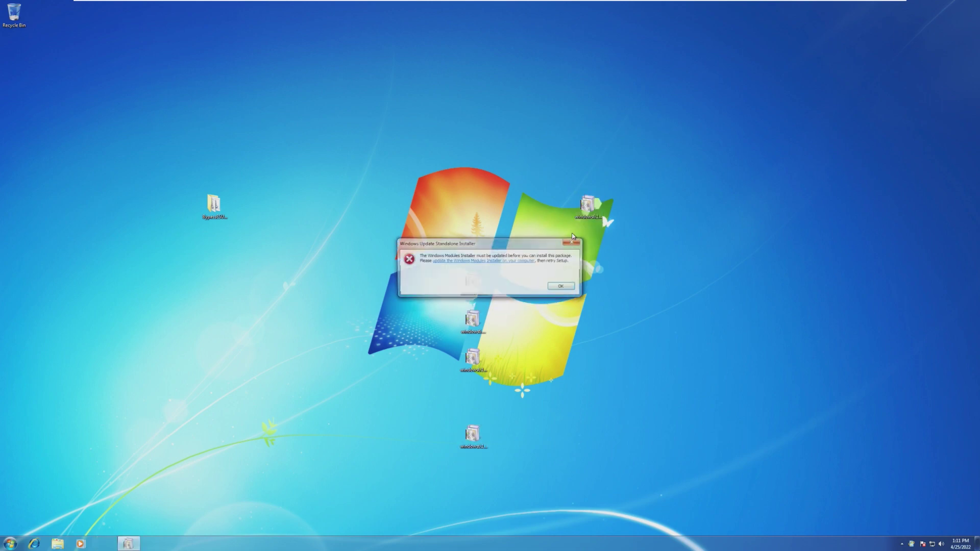
left_click(568, 288)
left_click(10, 543)
Restart Windows 7, then open the BypassESU-v7-AIO folder on the desktop
left_click(135, 523)
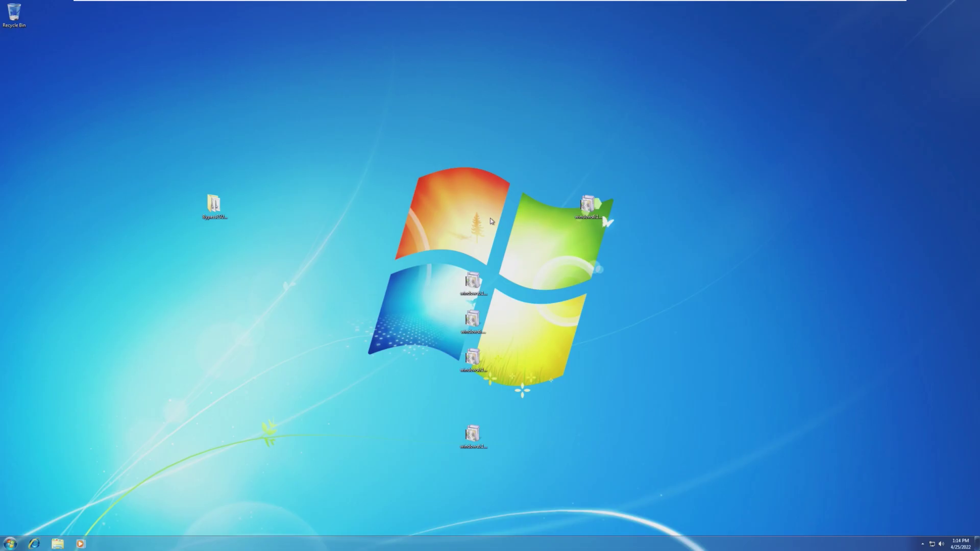
double_click(213, 208)
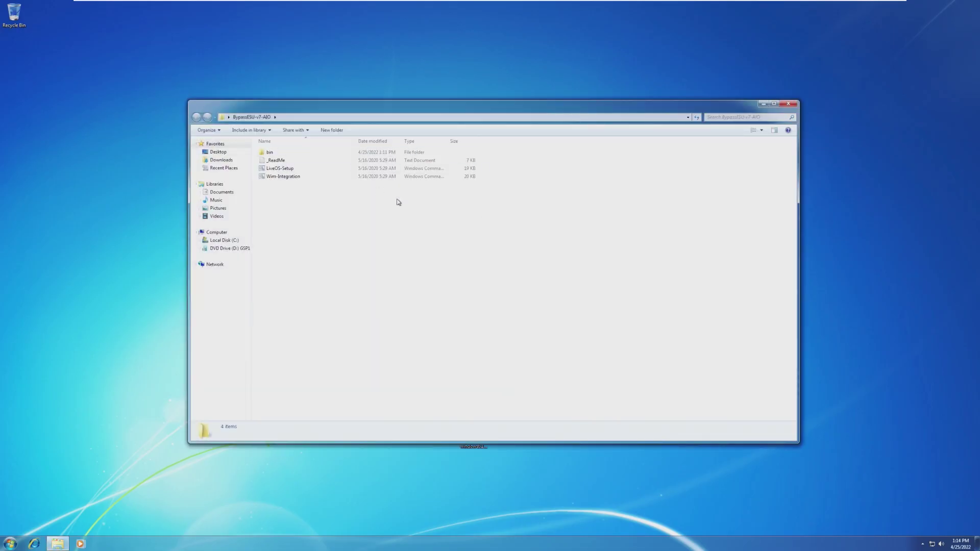
Read the _ReadMe notes, close them, and select the LiveOS-Setup script
double_click(353, 161)
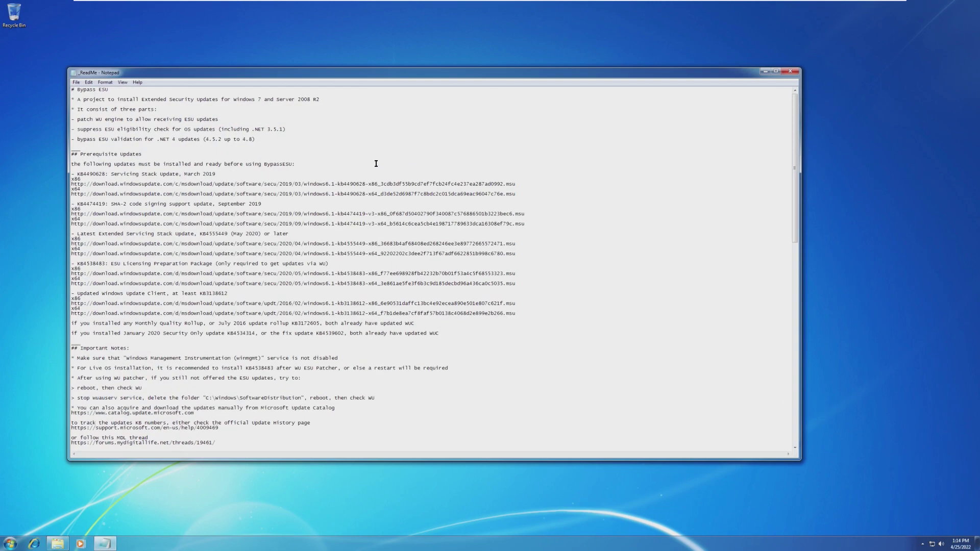
left_click(790, 71)
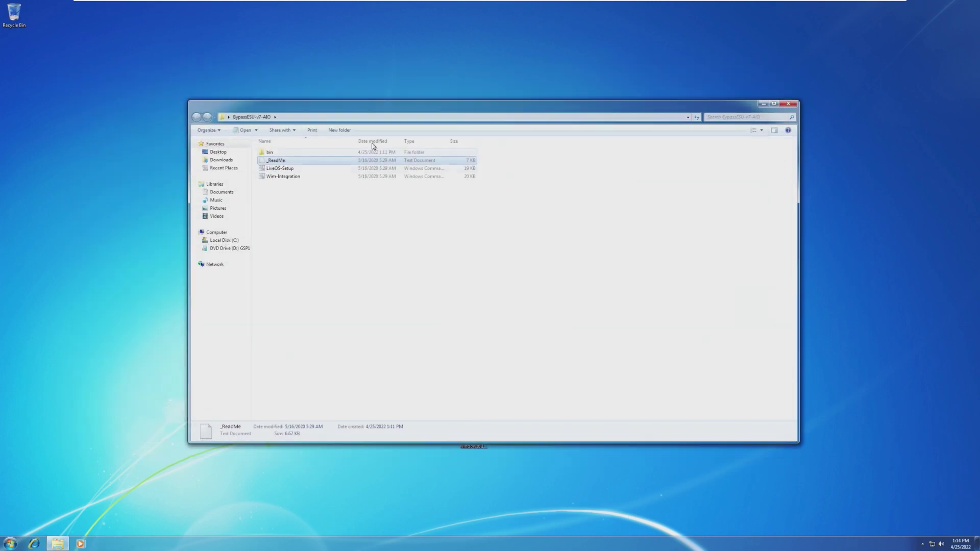
left_click(293, 172)
Run LiveOS-Setup as administrator with Full Installation, then close the console and BypassESU folder
right_click(319, 170)
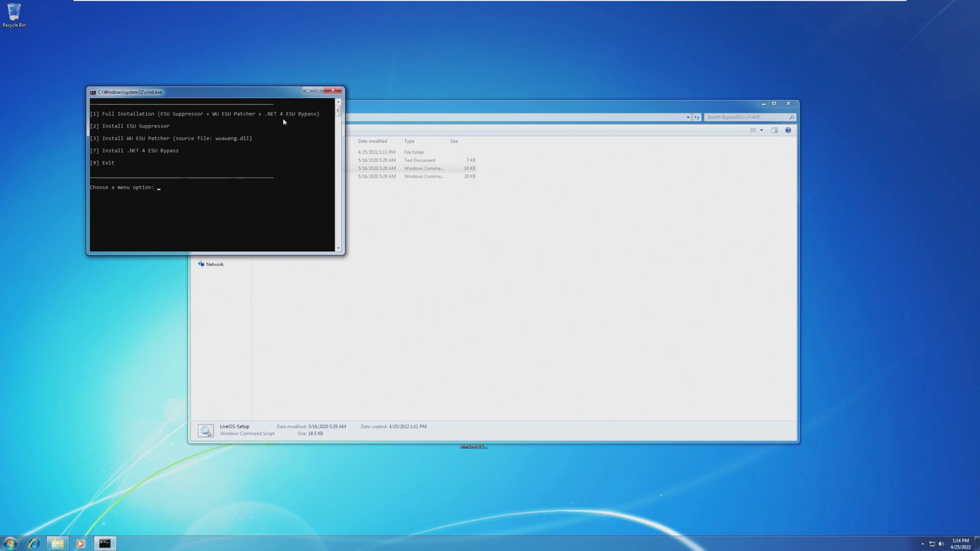
key("2")
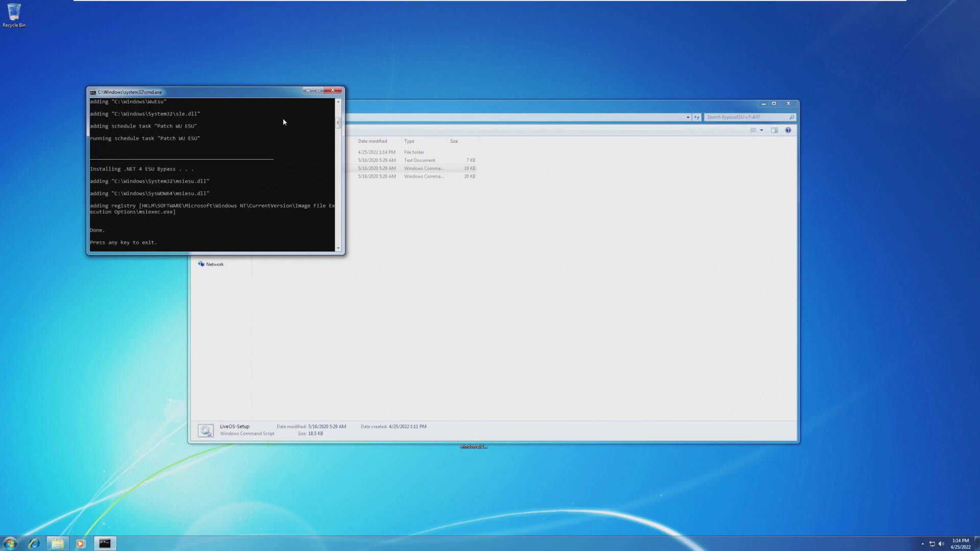
key("Return")
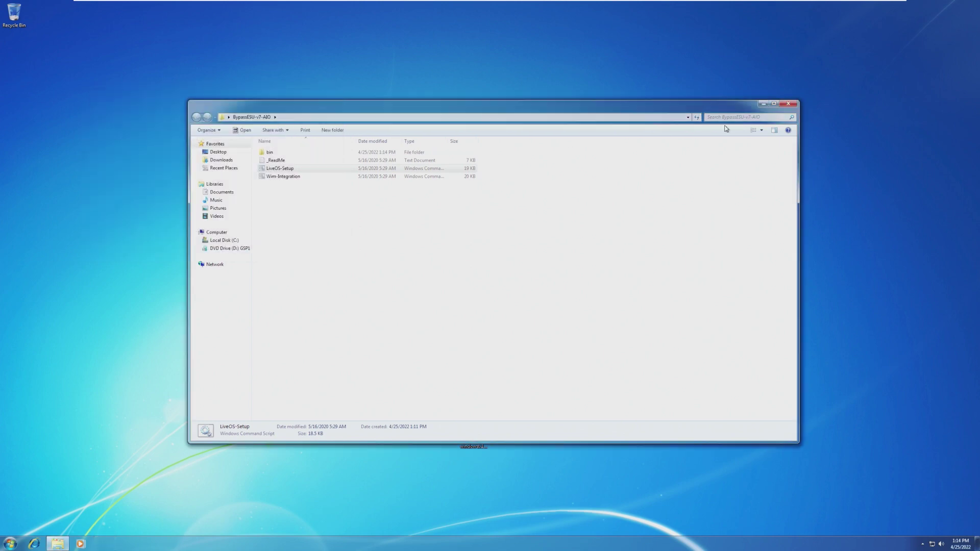
left_click(789, 104)
left_click(10, 544)
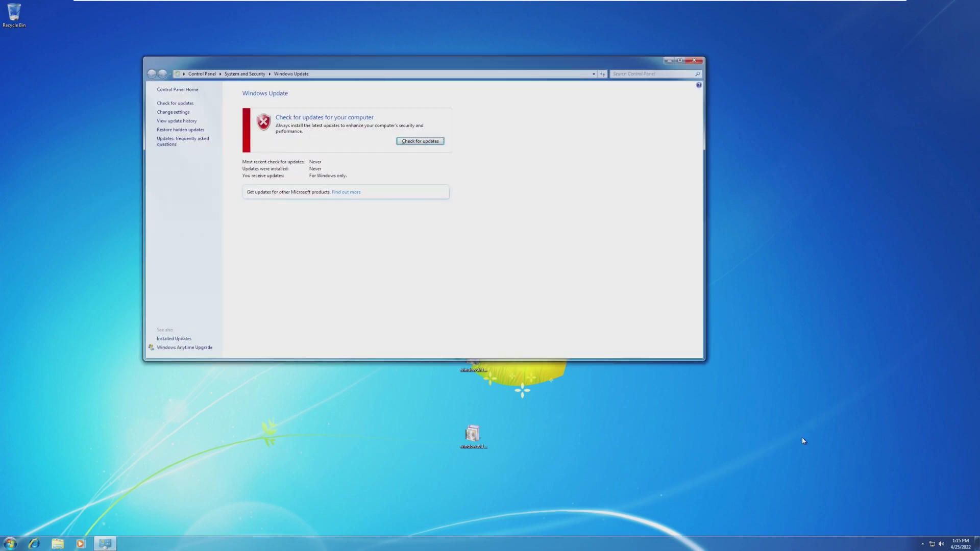
Check for updates until 164 important updates totalling 1,645.5 MB are selected
left_click(430, 142)
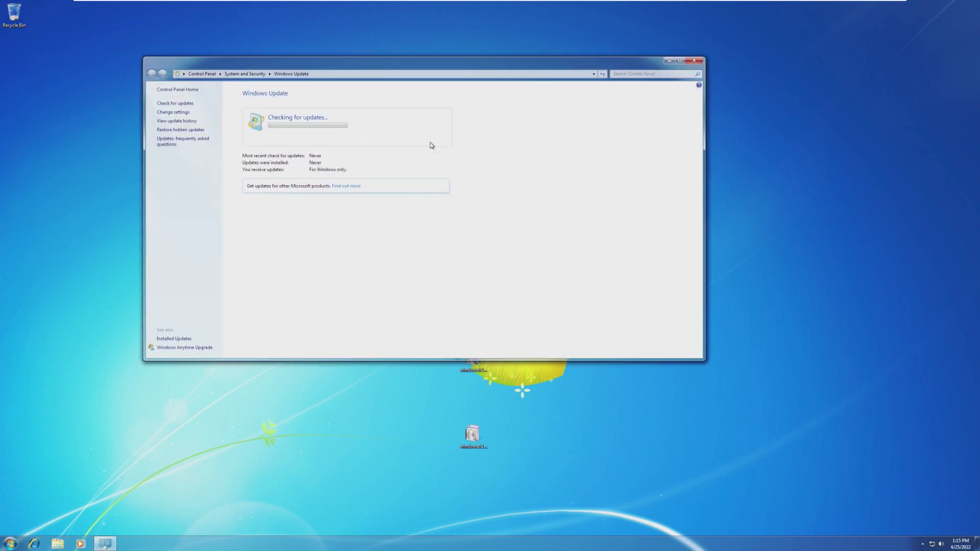
left_click(680, 60)
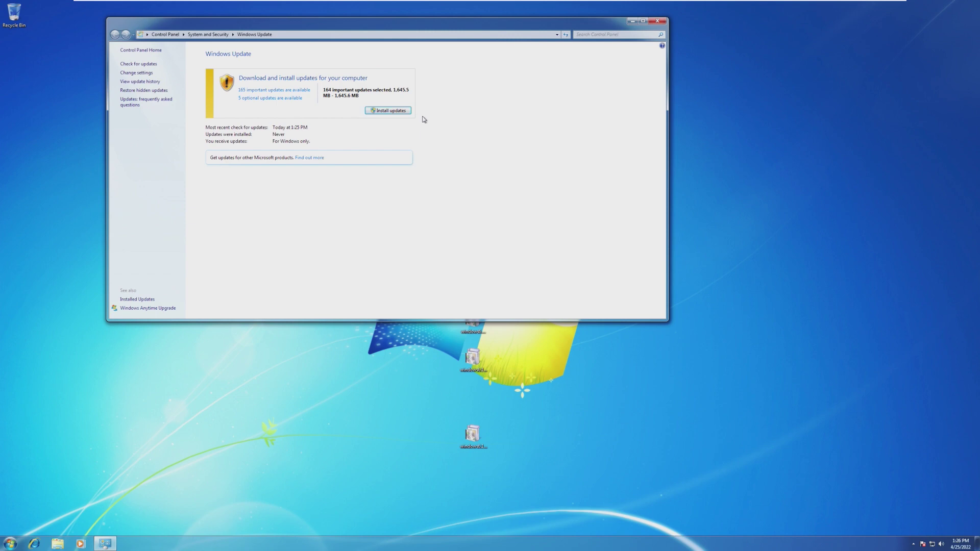
left_click(643, 21)
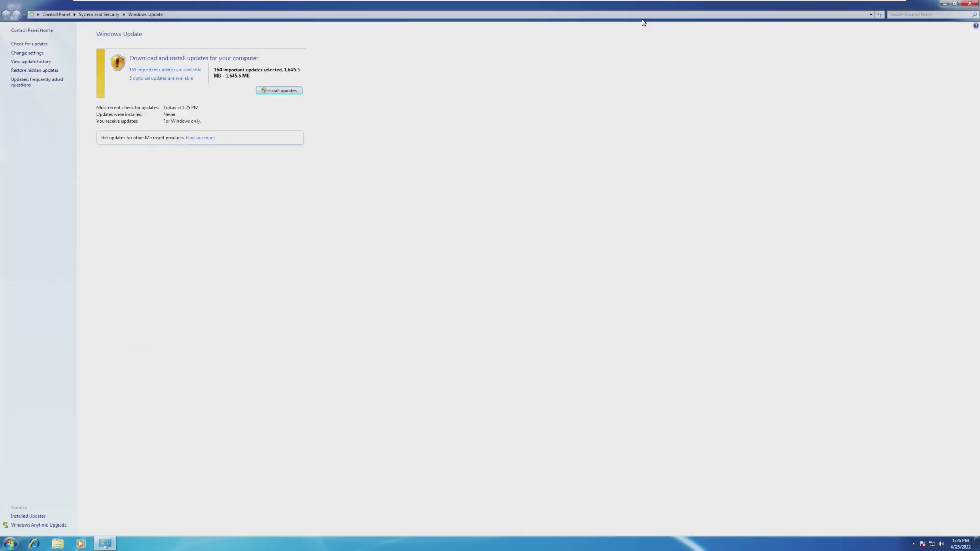
left_click(156, 71)
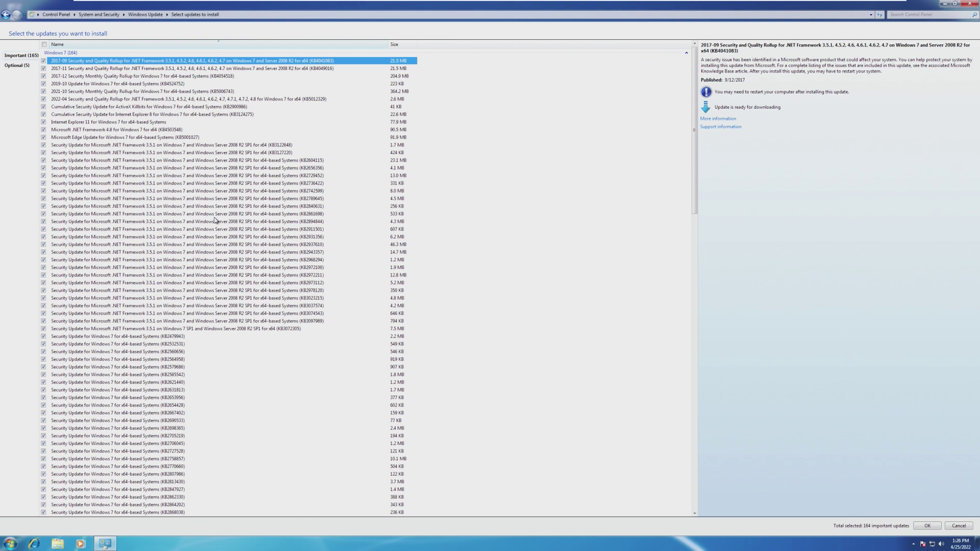
left_click(66, 99)
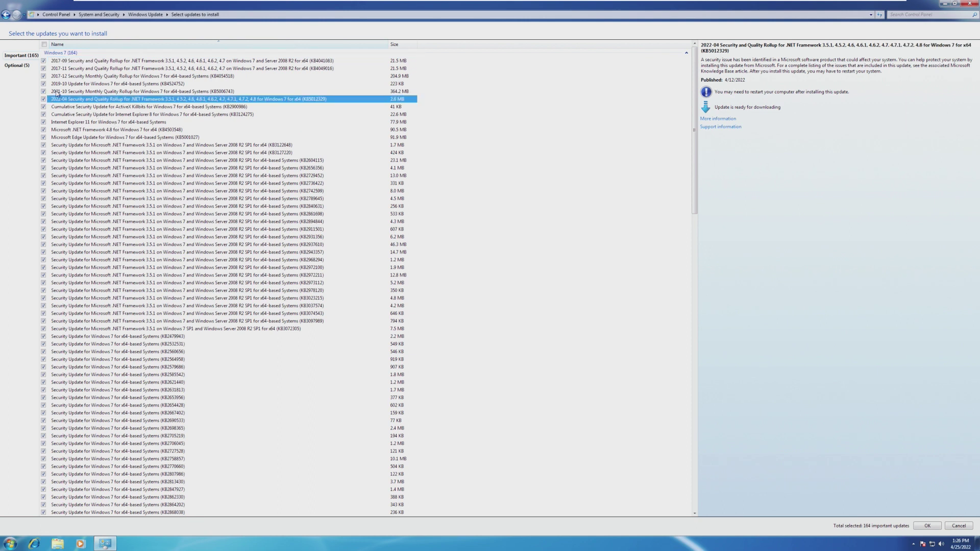
left_click(57, 92)
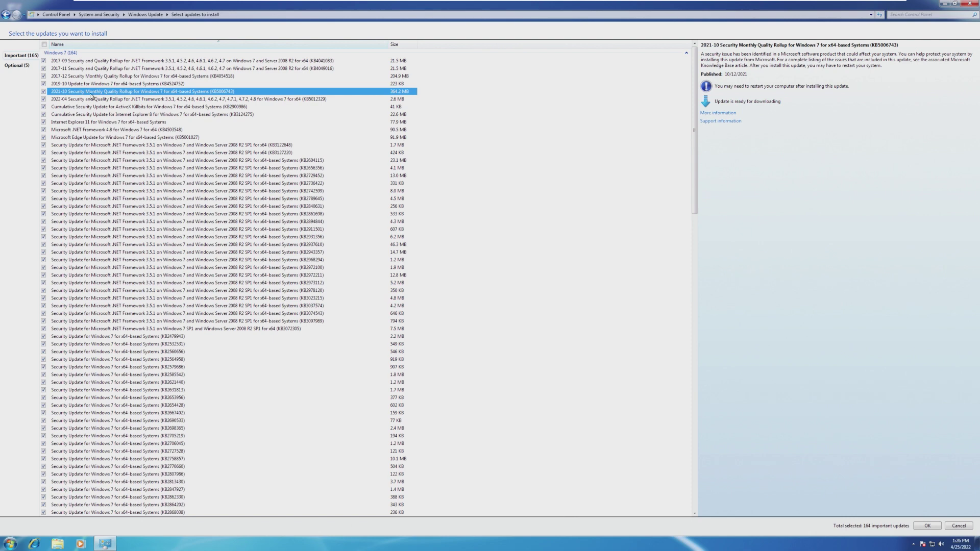
scroll(362, 306, "down", 20)
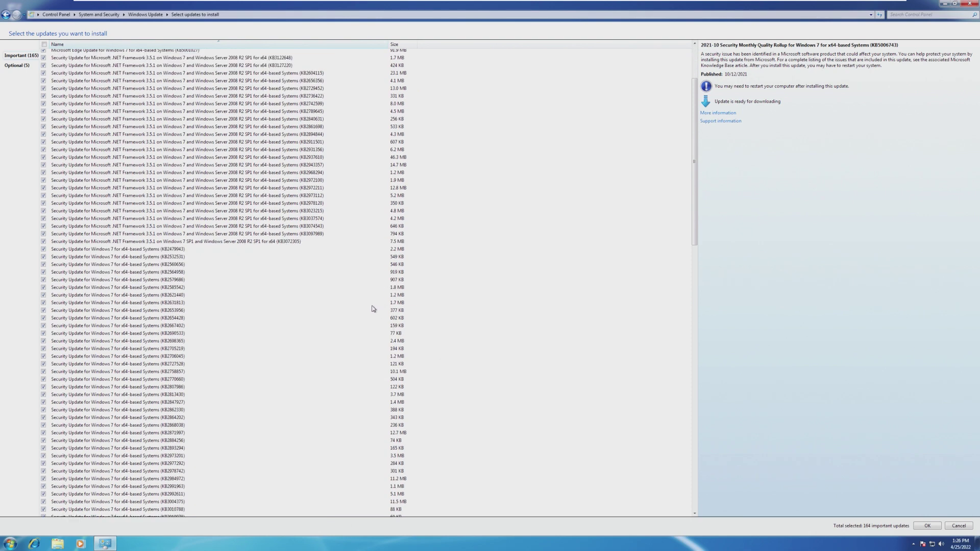
scroll(363, 308, "down", 10)
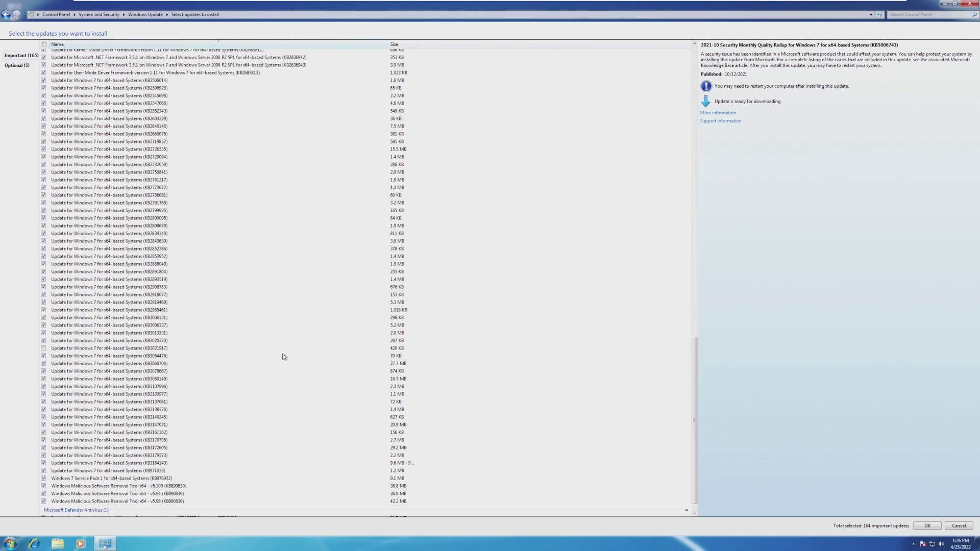
left_click(283, 357)
left_click(264, 409)
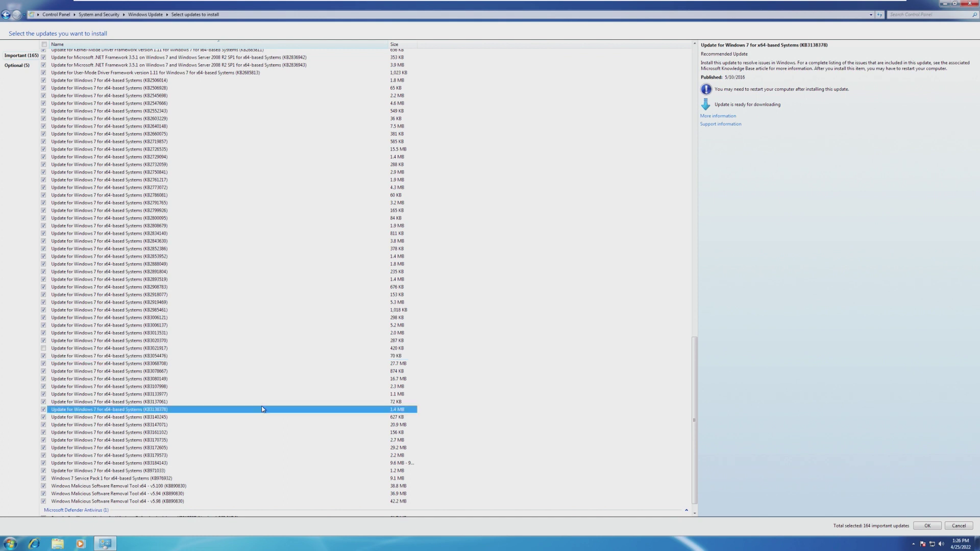
left_click(314, 379)
left_click(319, 455)
left_click(312, 486)
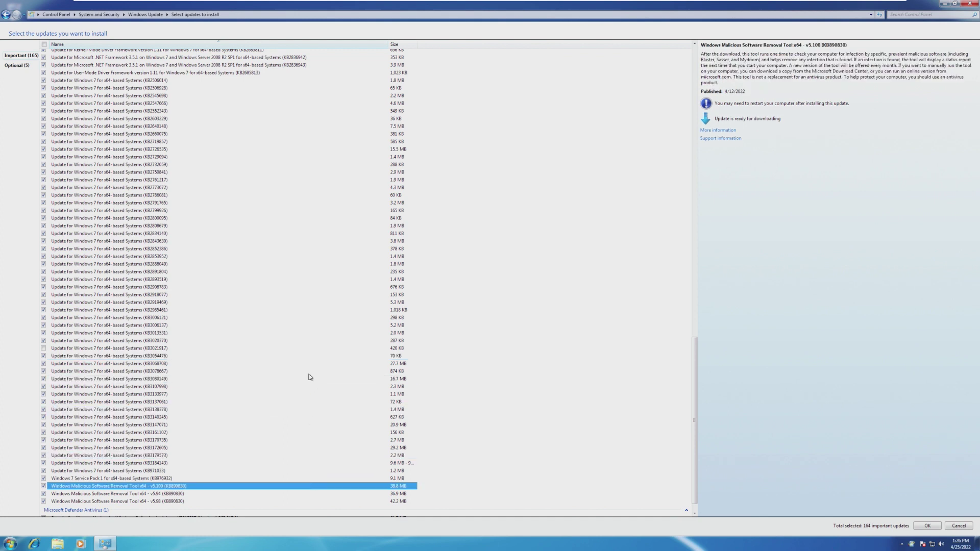
scroll(347, 477, "down", 1)
left_click(218, 486)
left_click(217, 479)
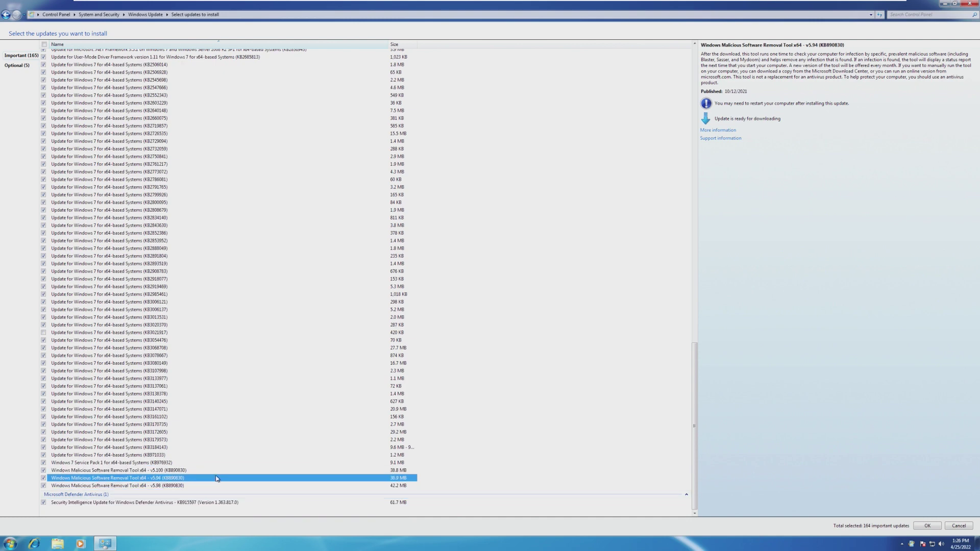
scroll(251, 408, "up", 20)
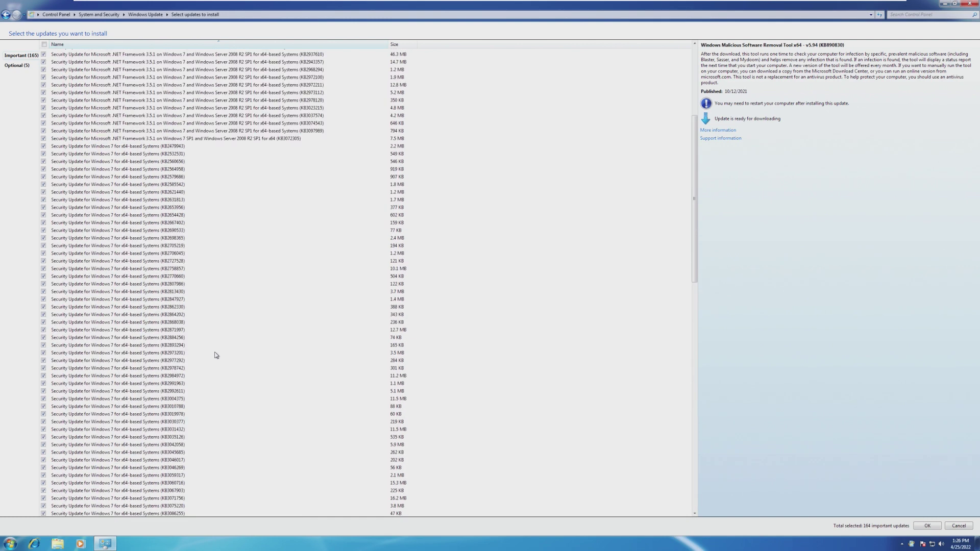
scroll(217, 365, "up", 8)
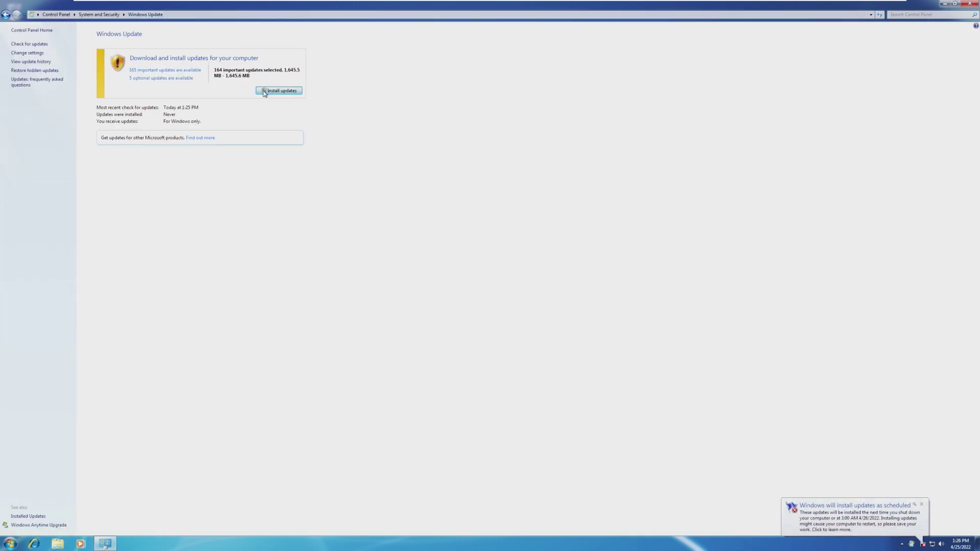
Accept the licence terms and begin installing the 164 selected important updates
left_click(265, 92)
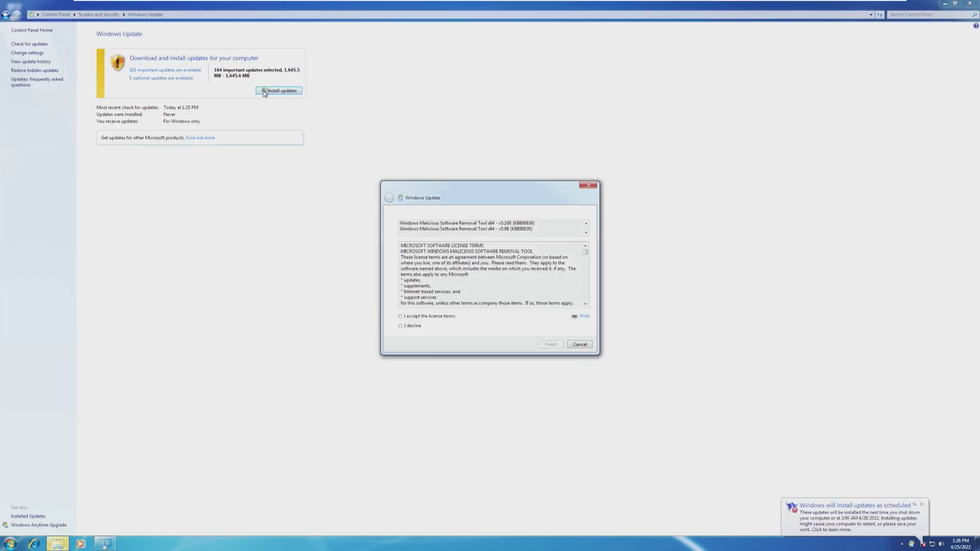
left_click(426, 317)
left_click(554, 344)
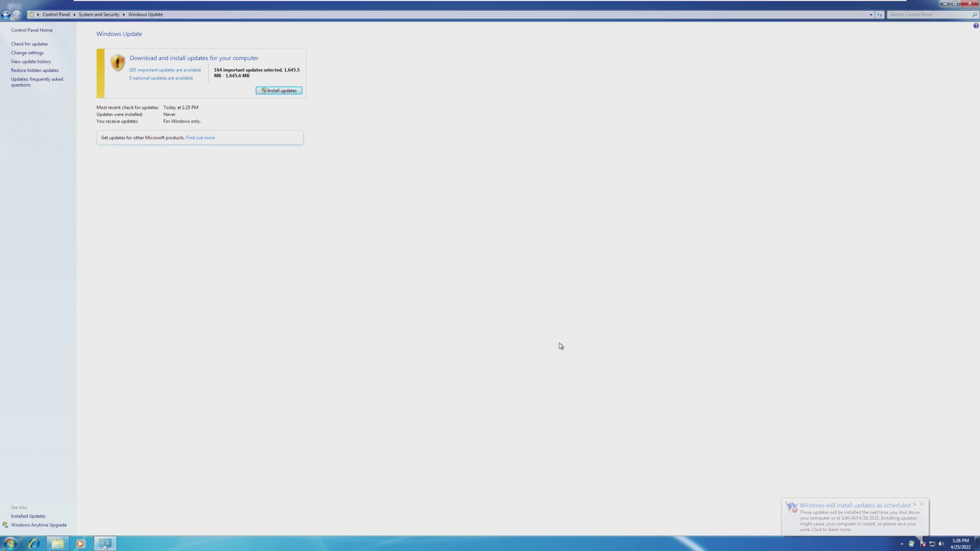